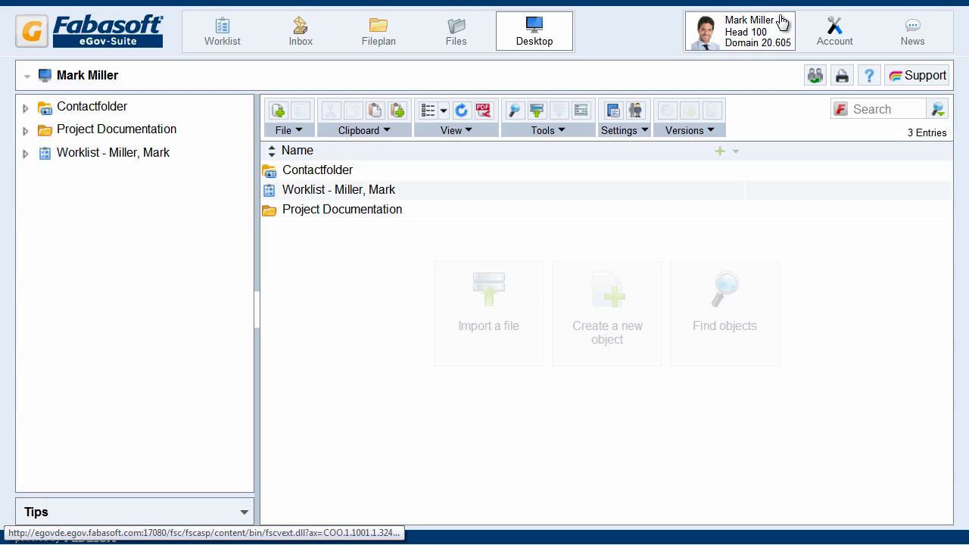
Step: Open the user substitution settings and add the colleague found by surname as the common substitute
click(634, 114)
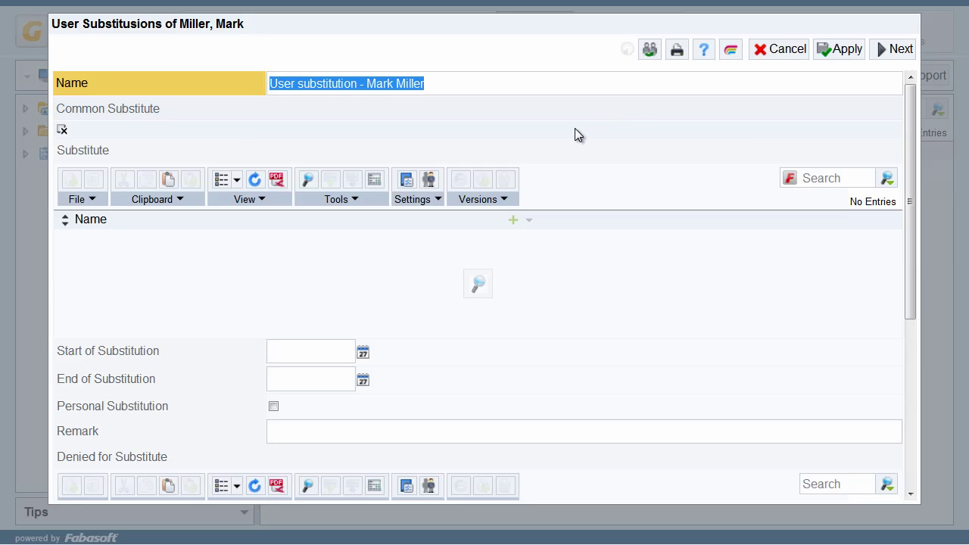
click(307, 178)
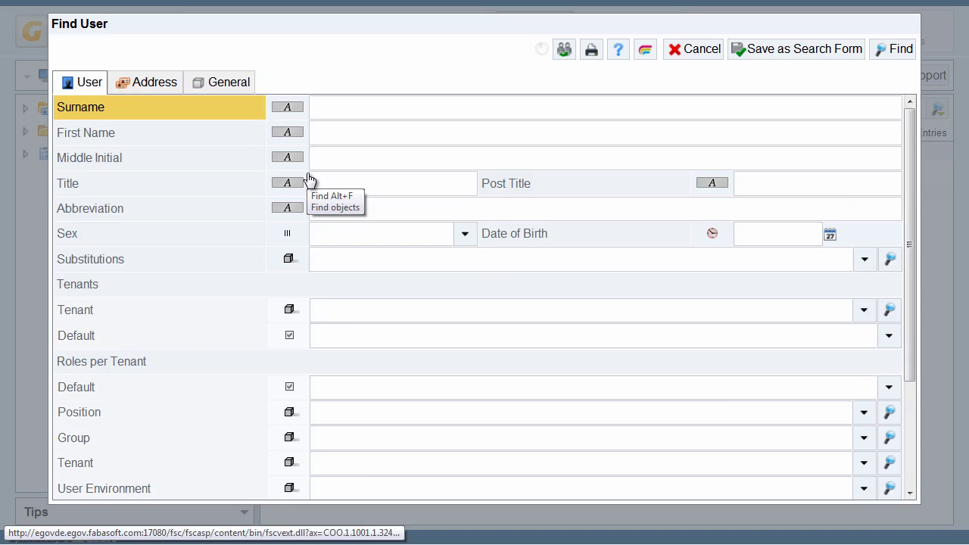
text(gallagher)
key(Return)
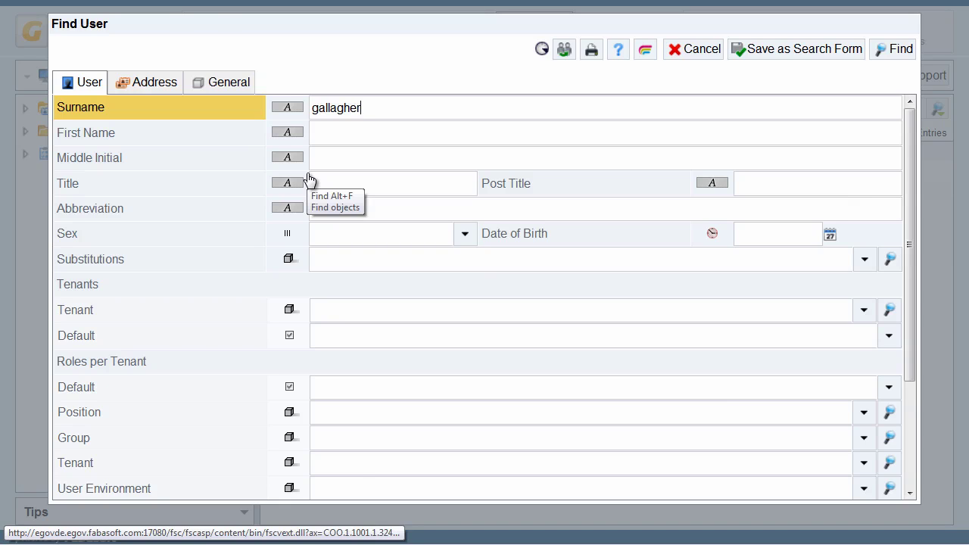
click(142, 152)
click(142, 153)
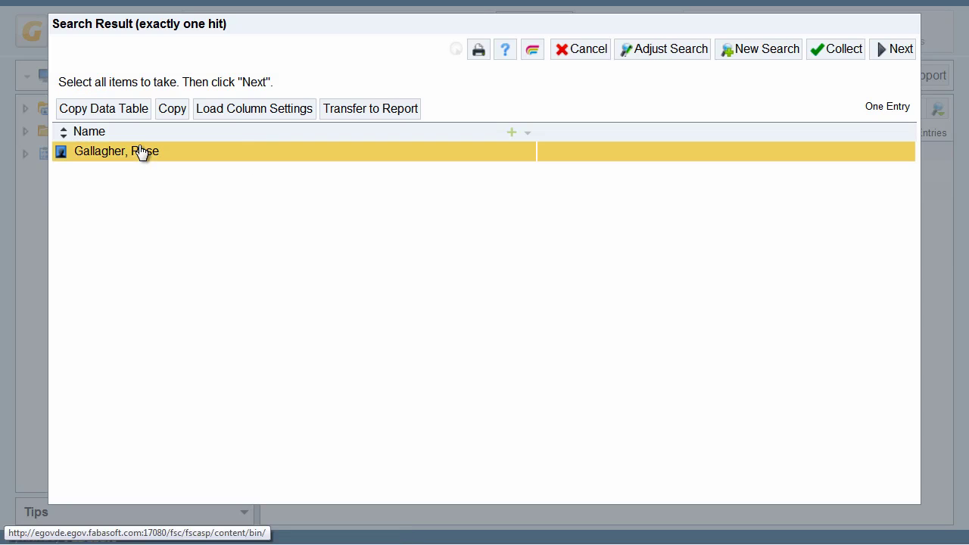
double_click(136, 150)
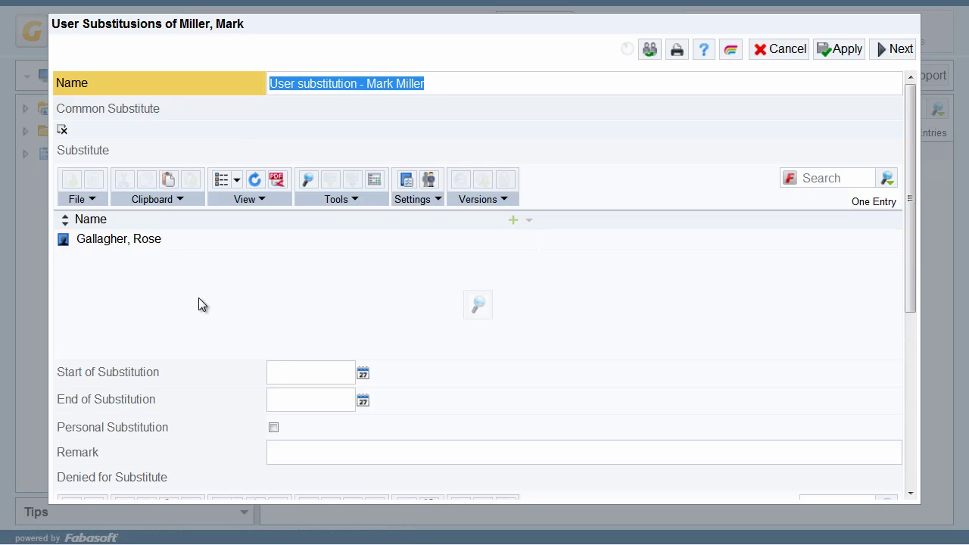
Step: Set the substitution period from 12/21/2012 to 12/28/2012 and enable Personal Substitution
click(309, 371)
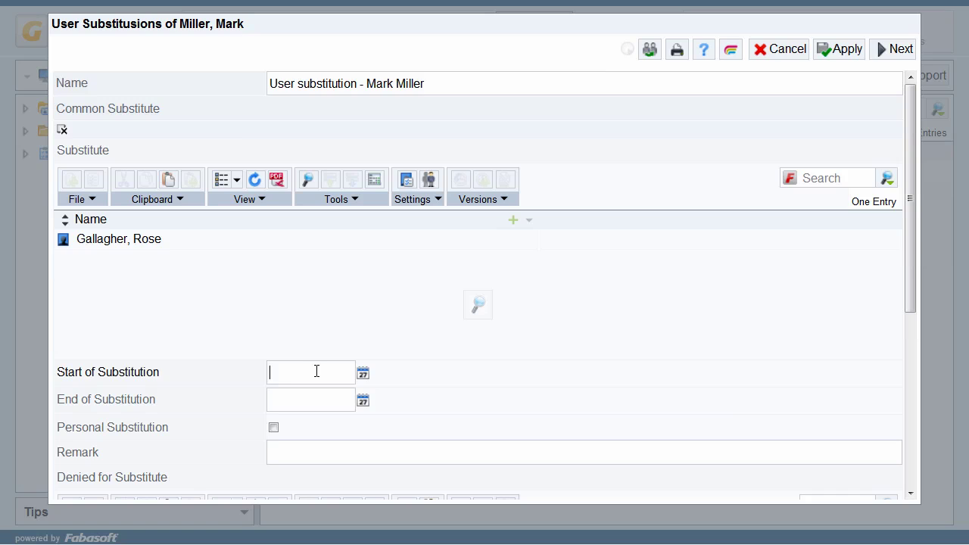
click(362, 376)
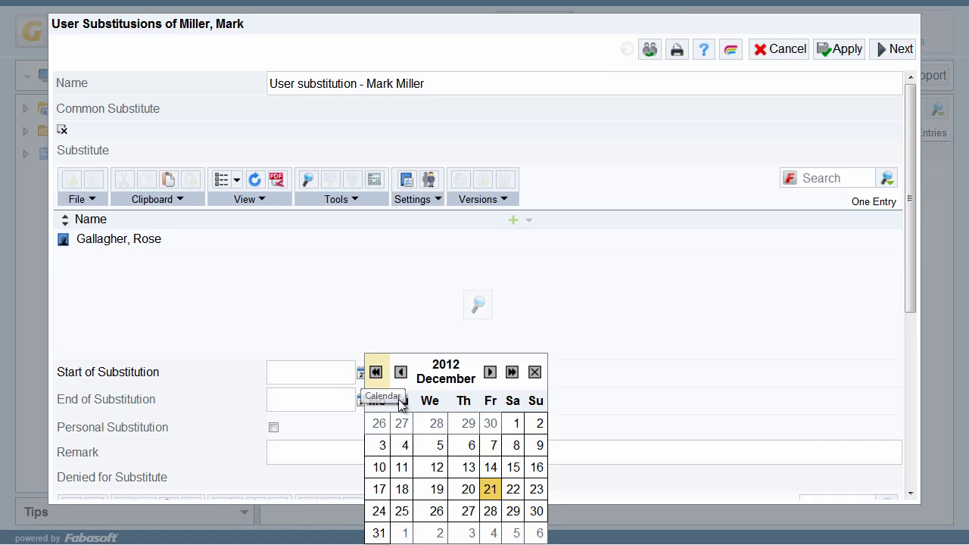
click(491, 489)
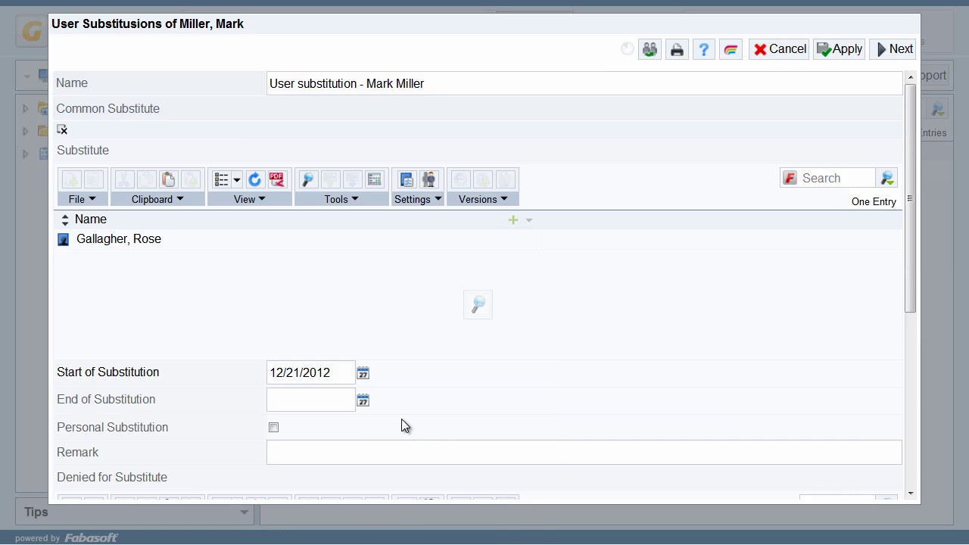
click(363, 402)
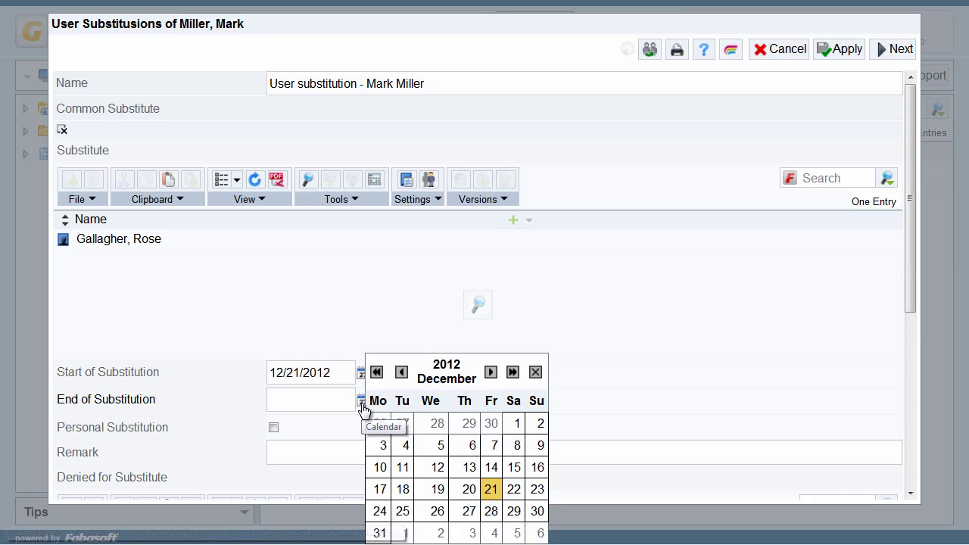
click(491, 513)
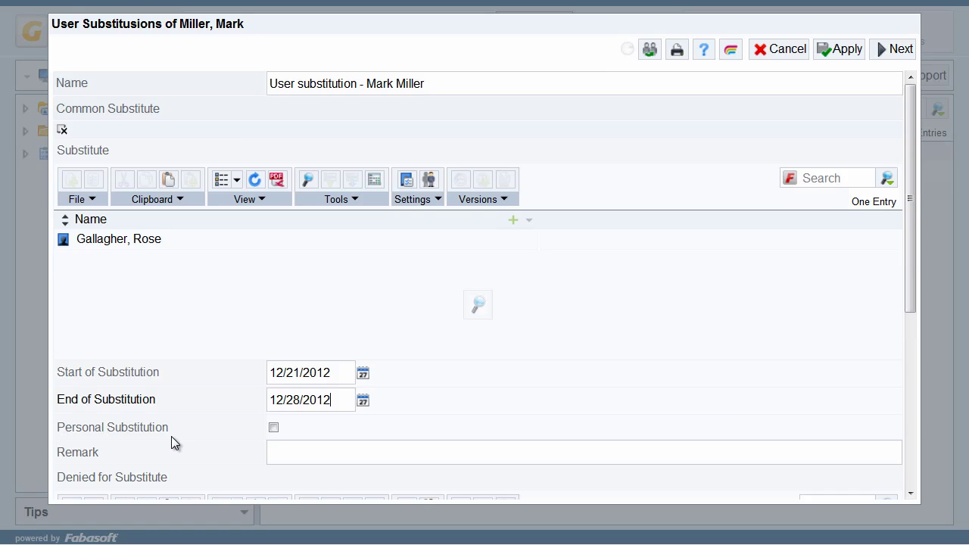
click(274, 430)
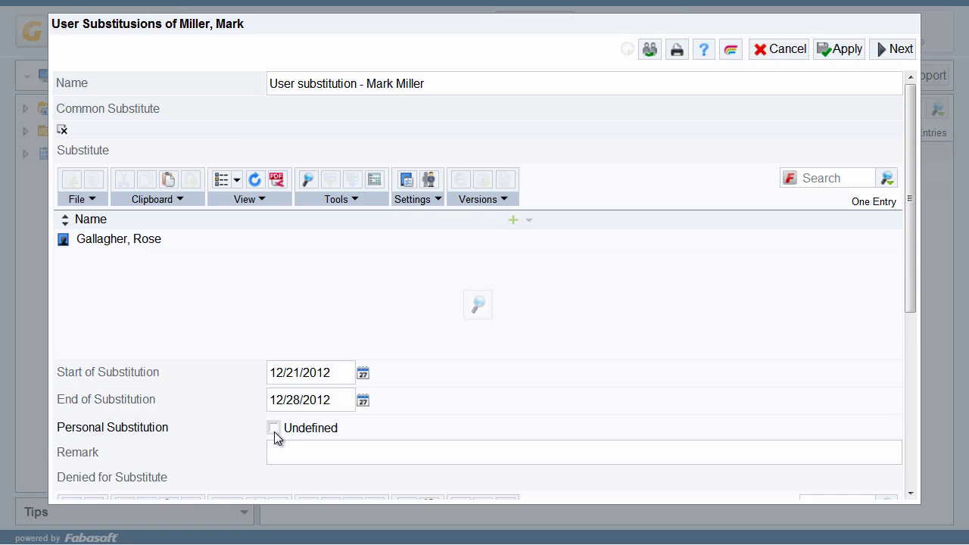
click(274, 429)
Step: Review the substitution details of the Head role for Department 100 and save the user substitution
scroll(423, 409, down, 3)
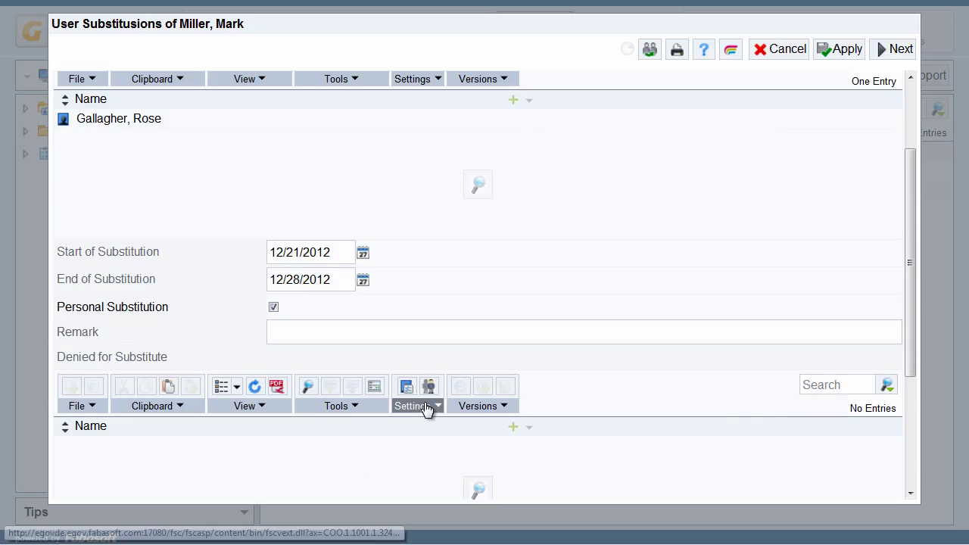
scroll(428, 407, down, 5)
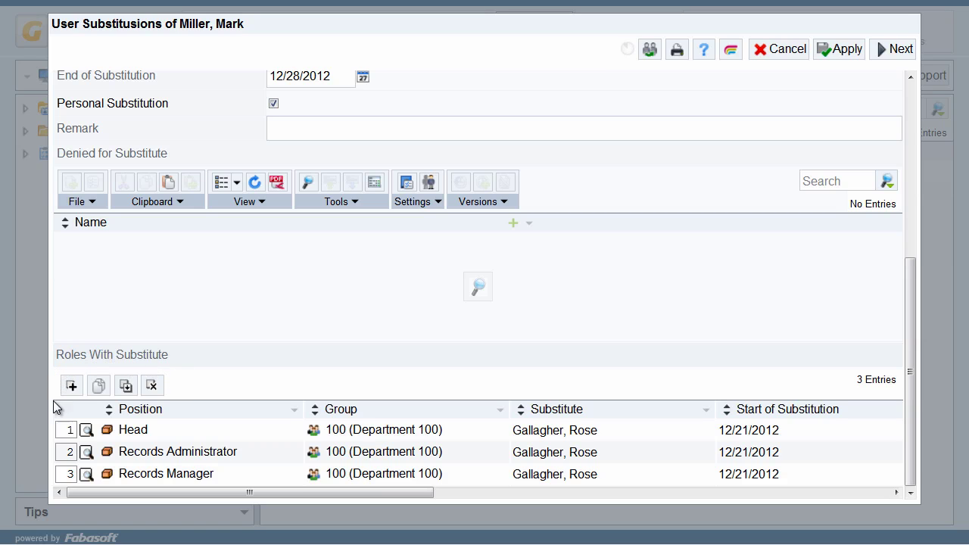
click(81, 430)
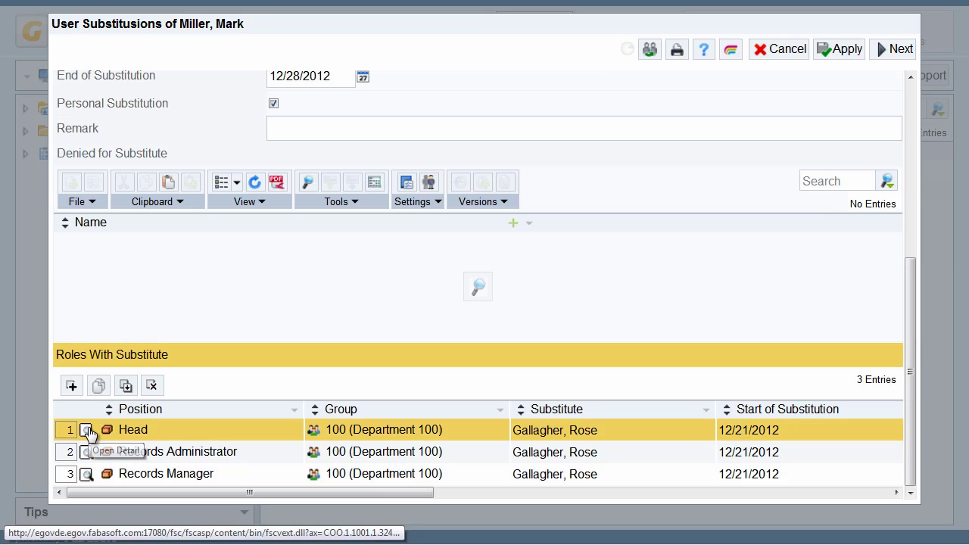
click(86, 431)
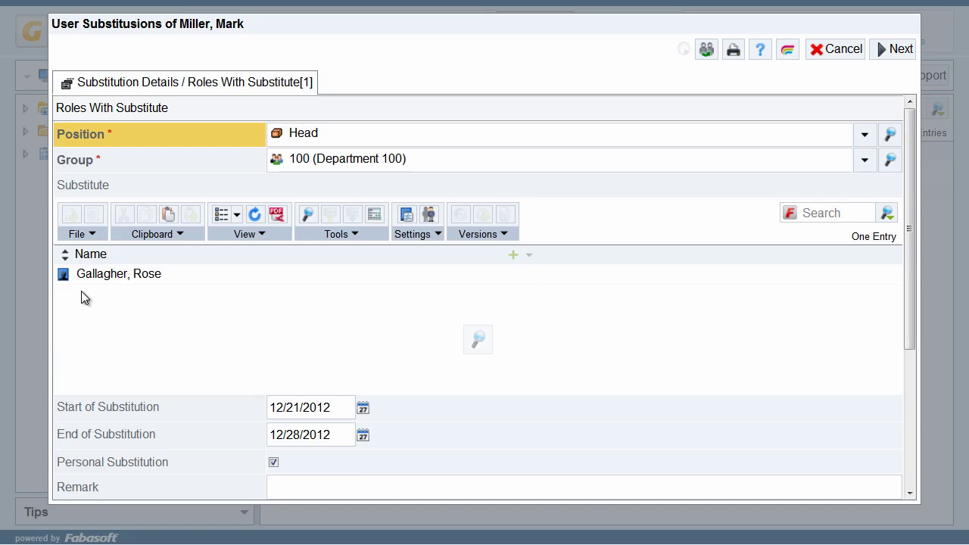
click(896, 49)
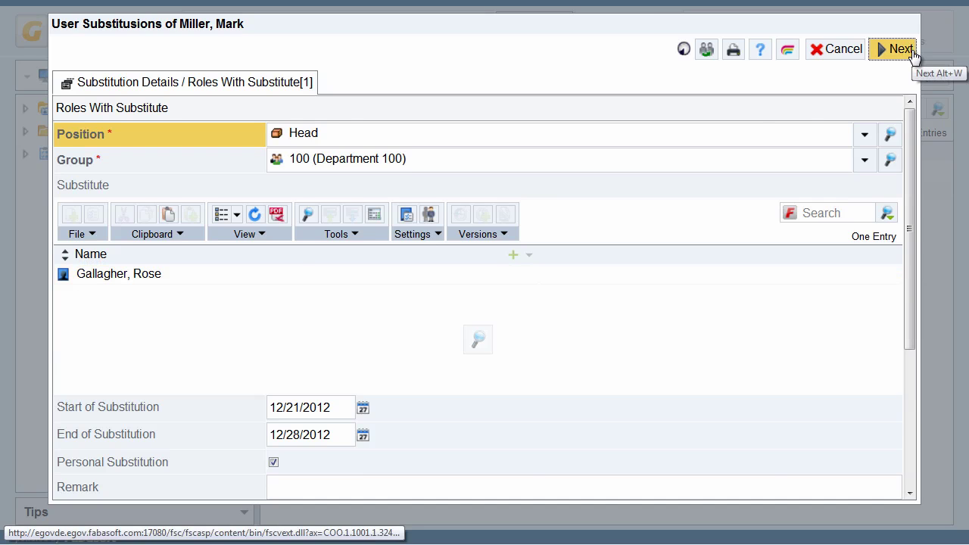
click(901, 50)
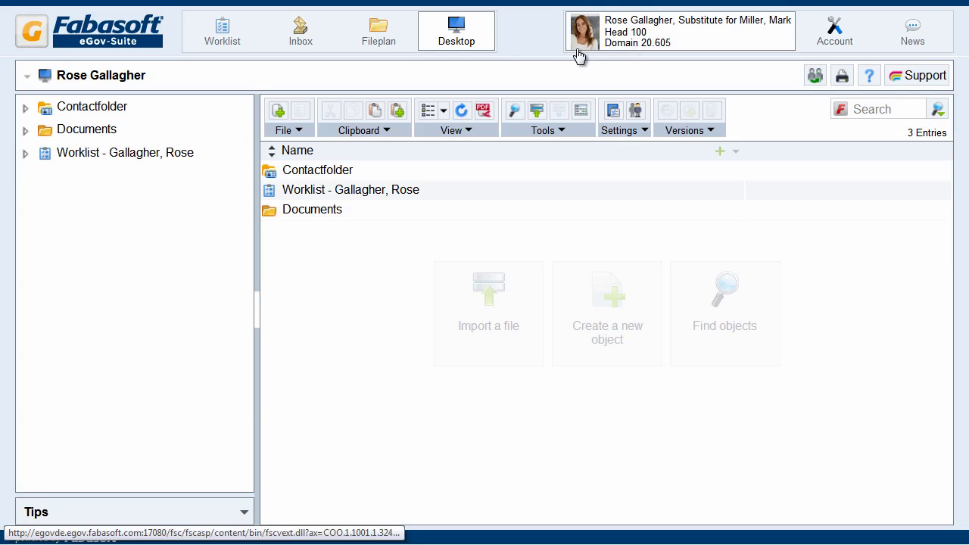
Step: Switch to the substitute's Head role in group 100 with personal substitution and open the worklist
click(671, 46)
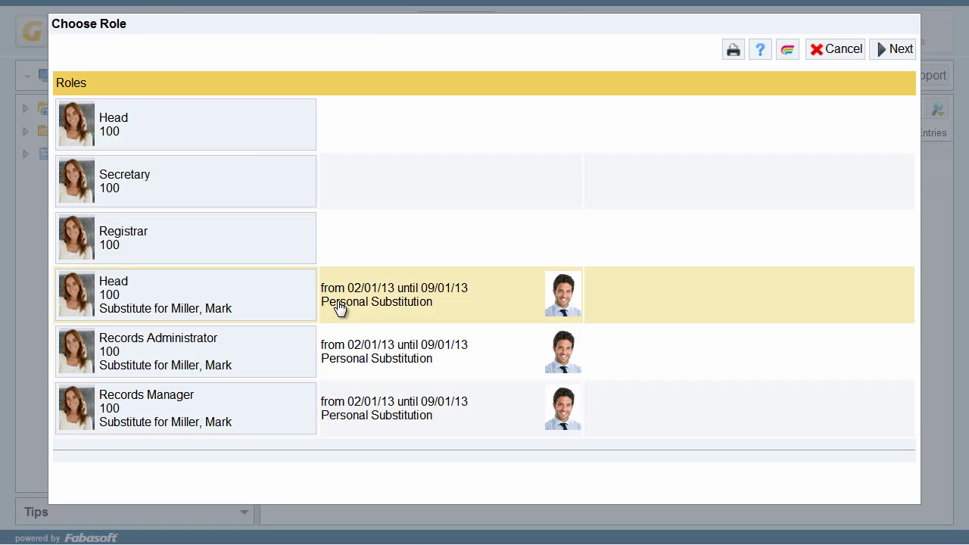
click(271, 301)
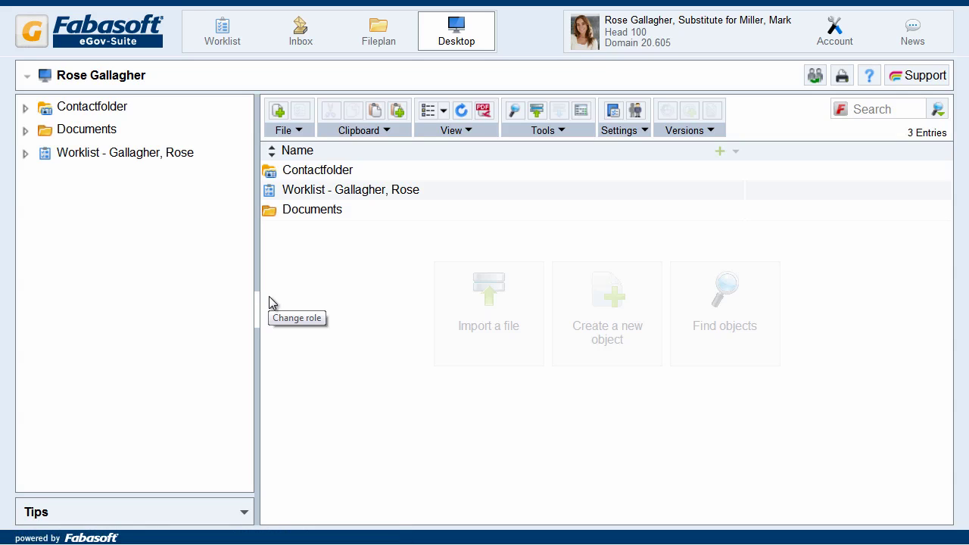
click(218, 35)
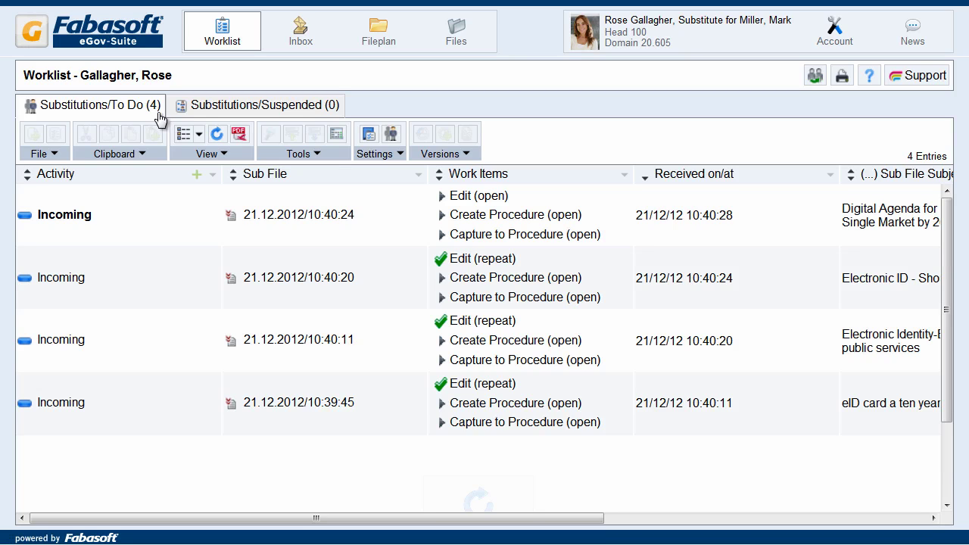
Step: Carry out the Edit work item of incoming activity 21.12.2012/10:40:24 and close its overview
click(80, 214)
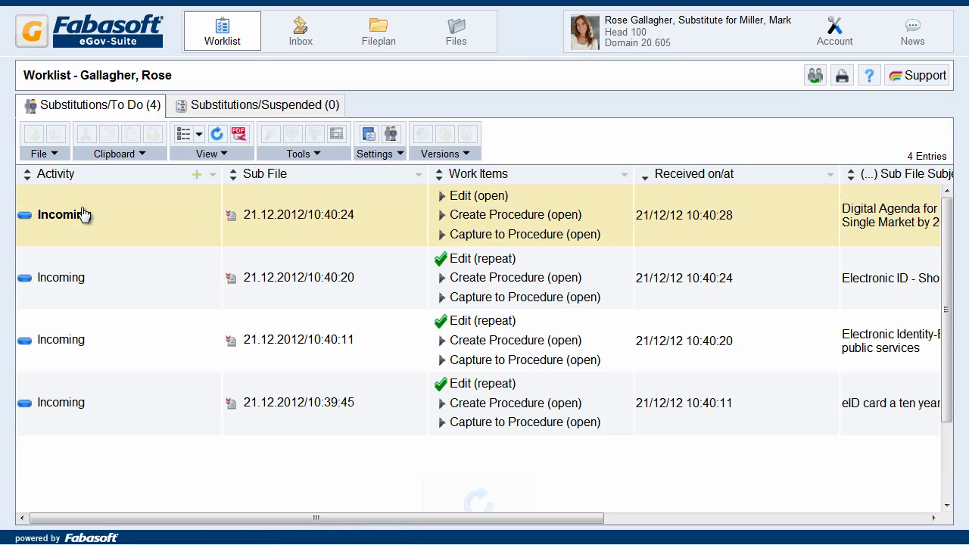
double_click(79, 215)
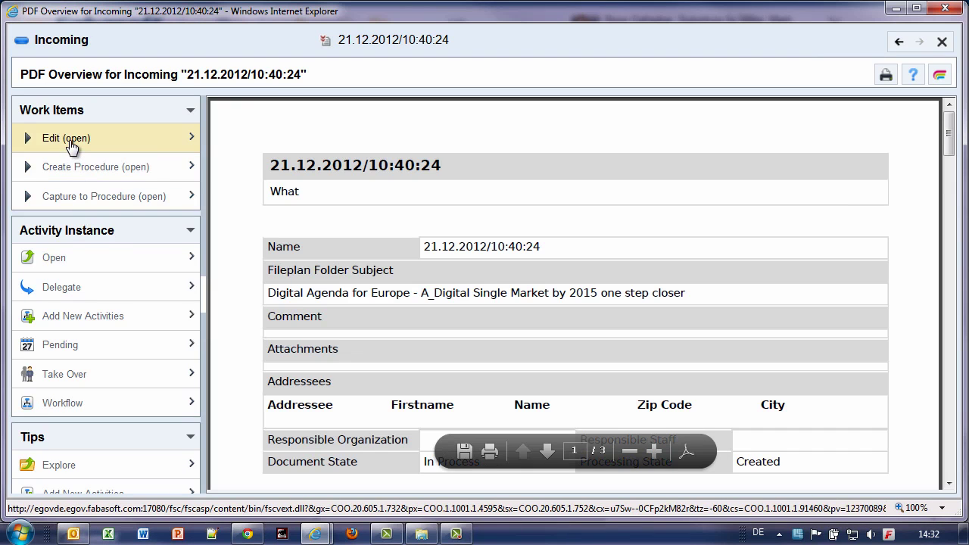
click(66, 138)
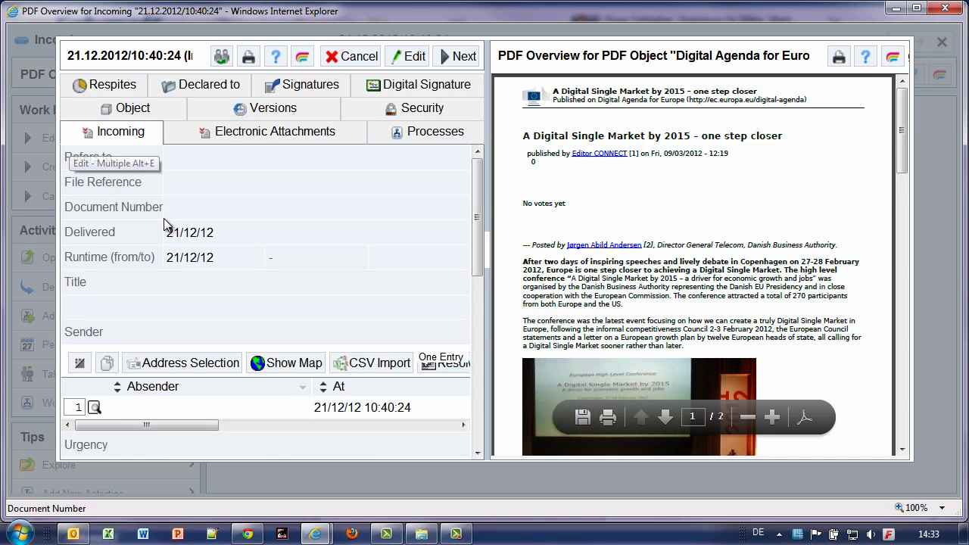
click(459, 56)
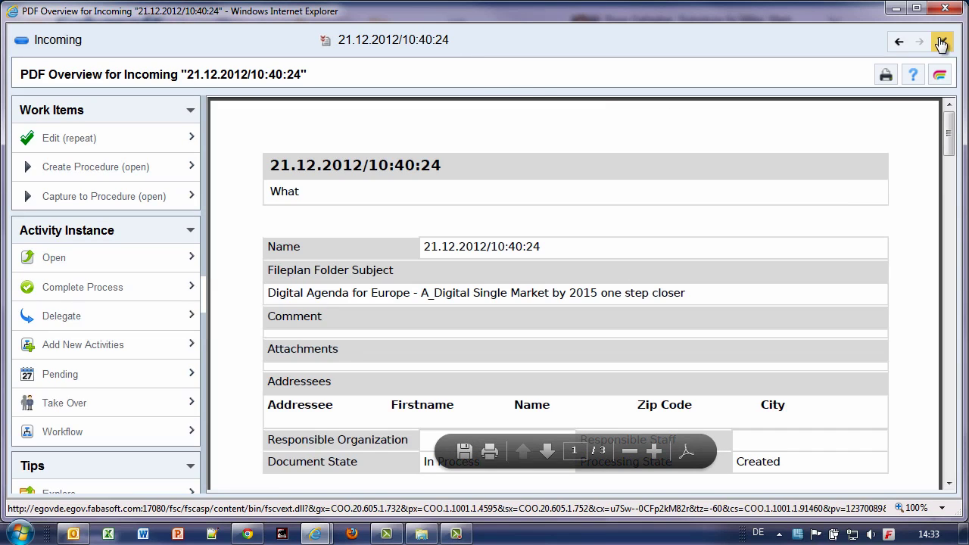
click(942, 45)
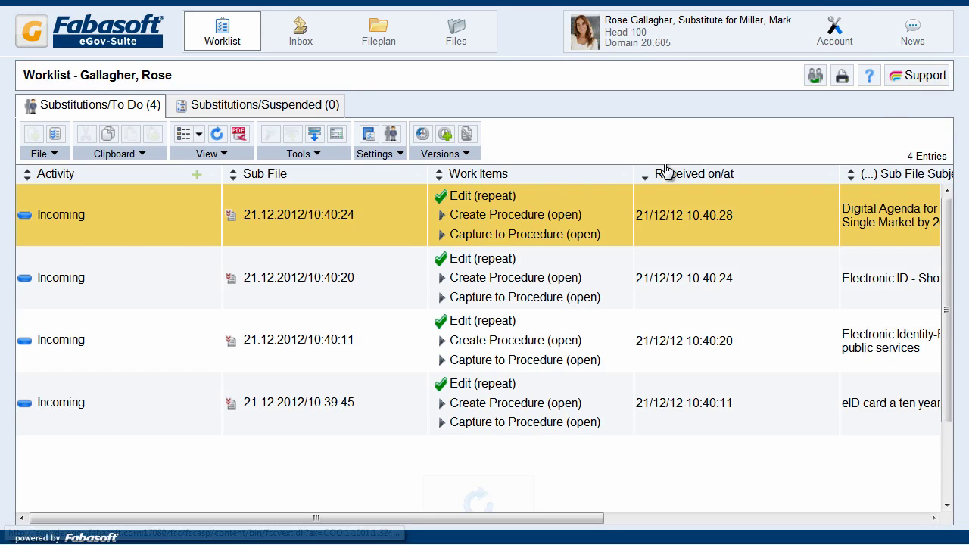
Step: Examine the process properties of incoming activity 21.12.2012/10:40:24, including its responsible and substitution users
right_click(67, 223)
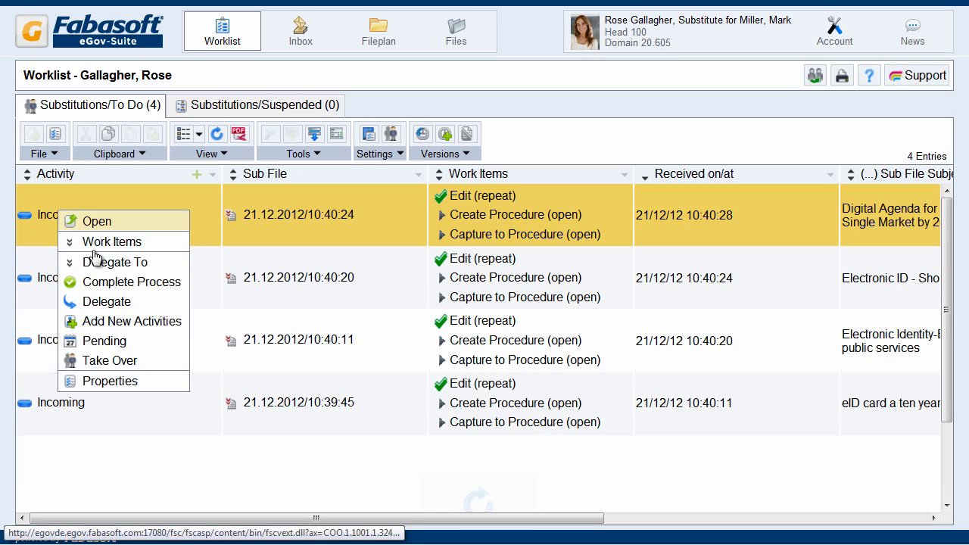
click(146, 388)
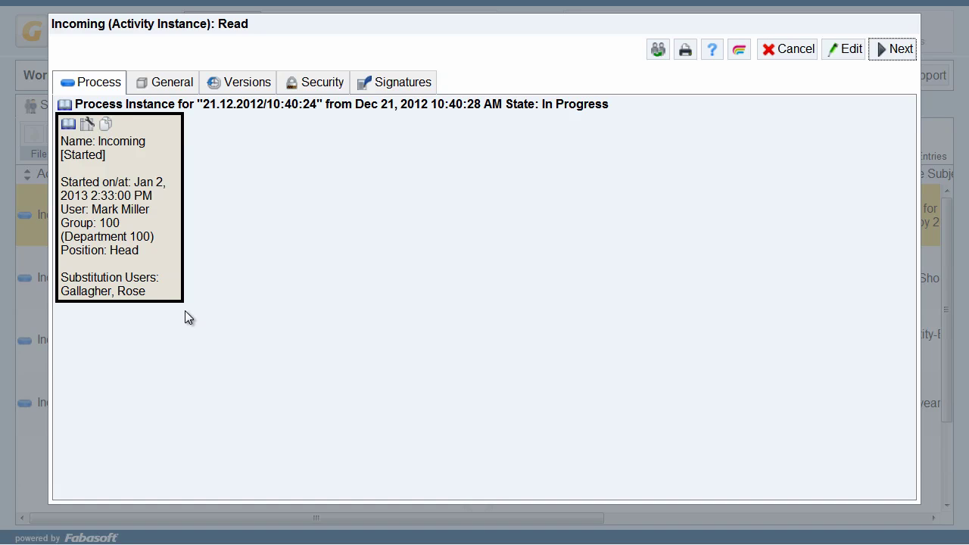
click(893, 48)
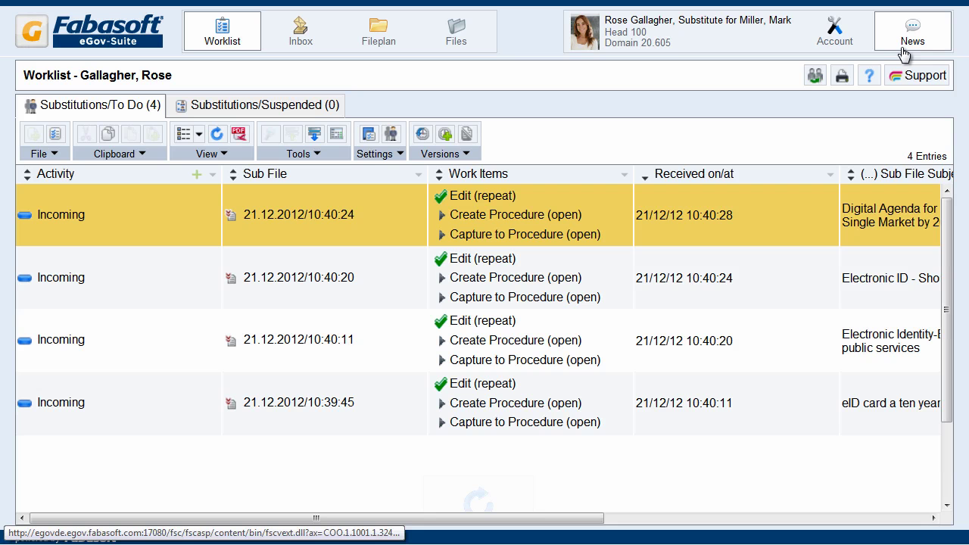